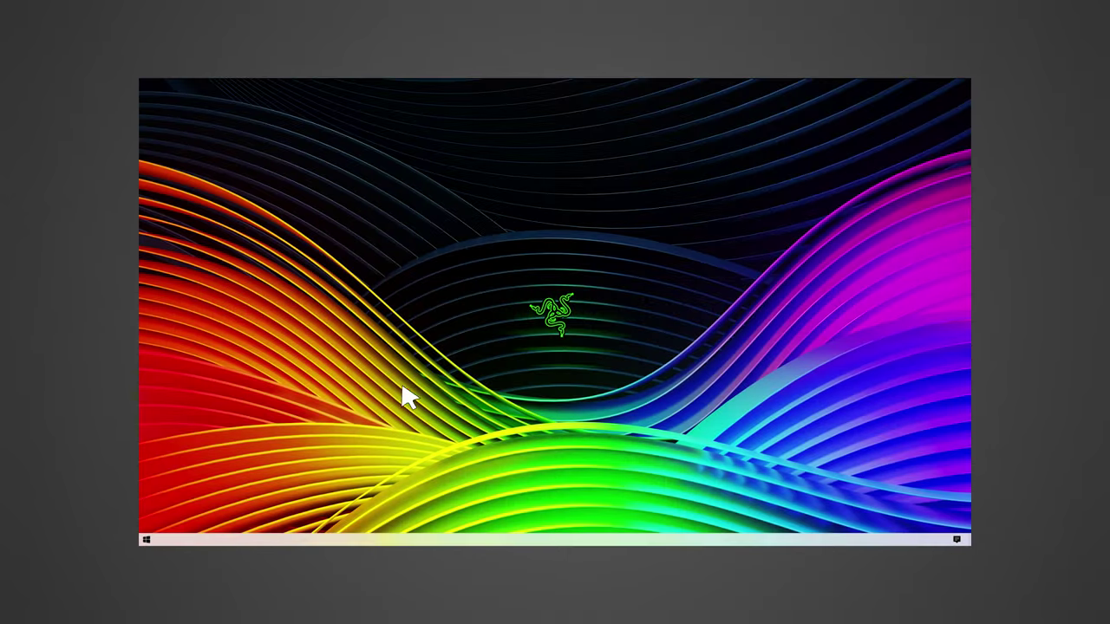
Step: Open Display settings from the Start menu's Settings and scroll down the page
left_click(146, 539)
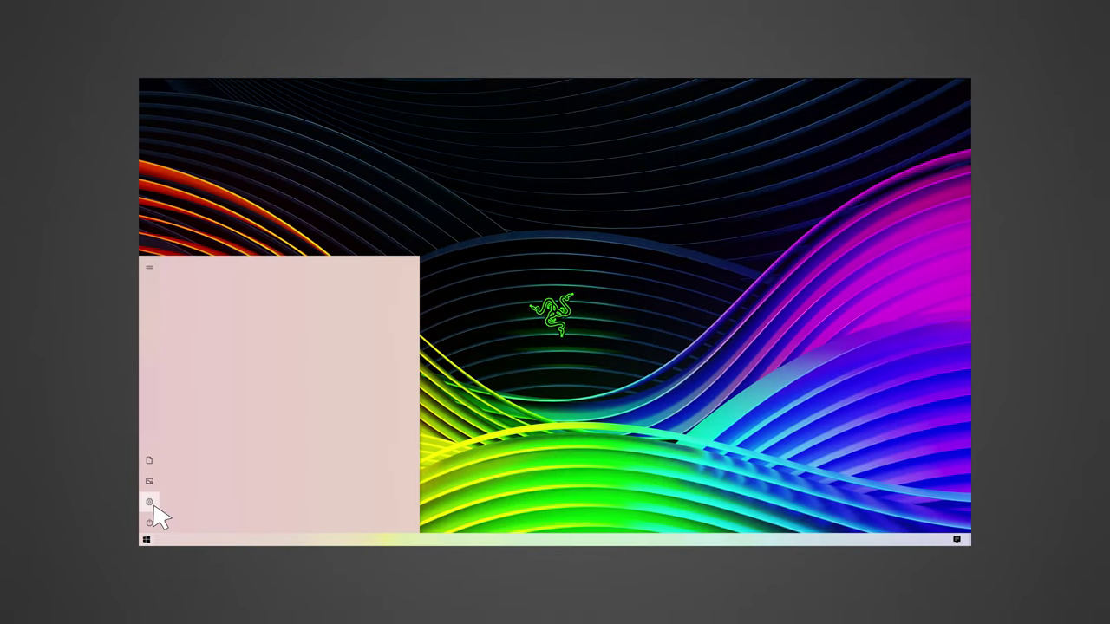
left_click(151, 503)
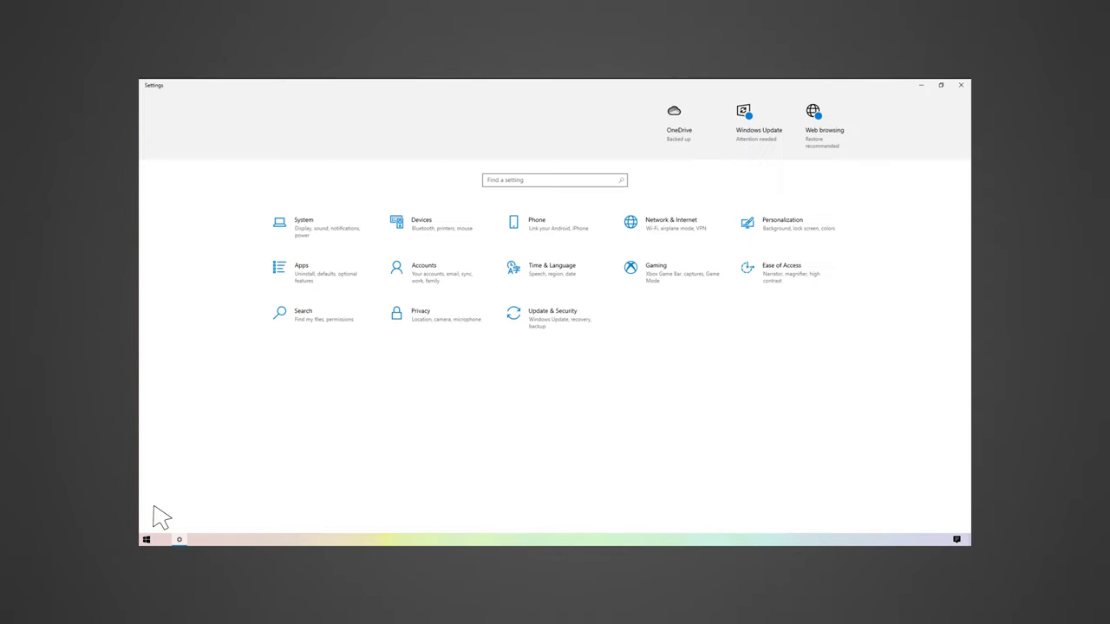
left_click(369, 232)
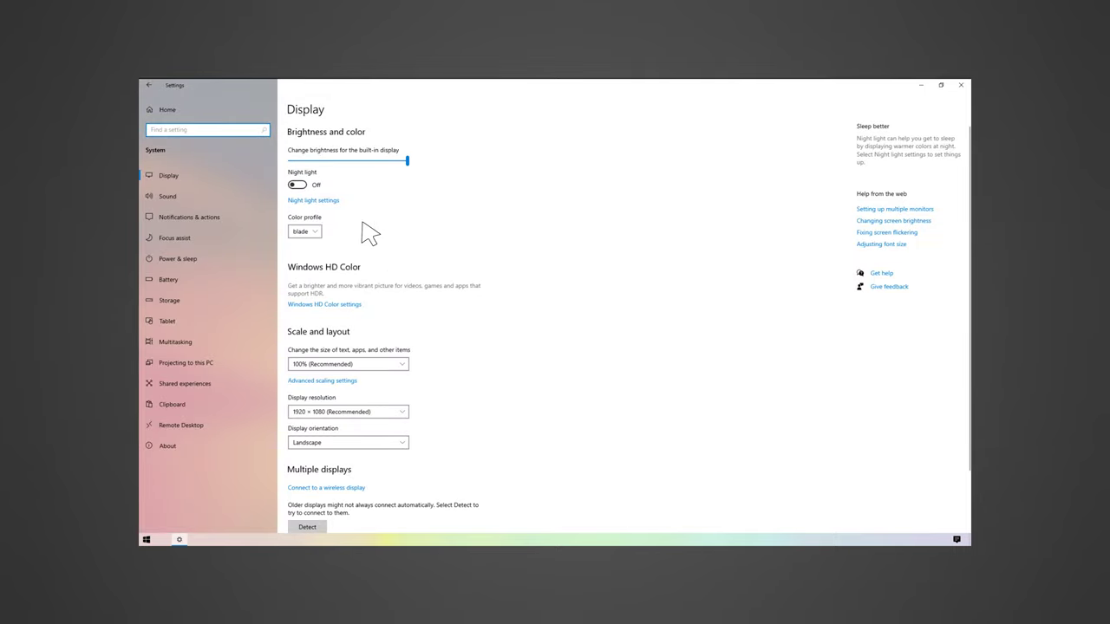
scroll(368, 233, "down", 2)
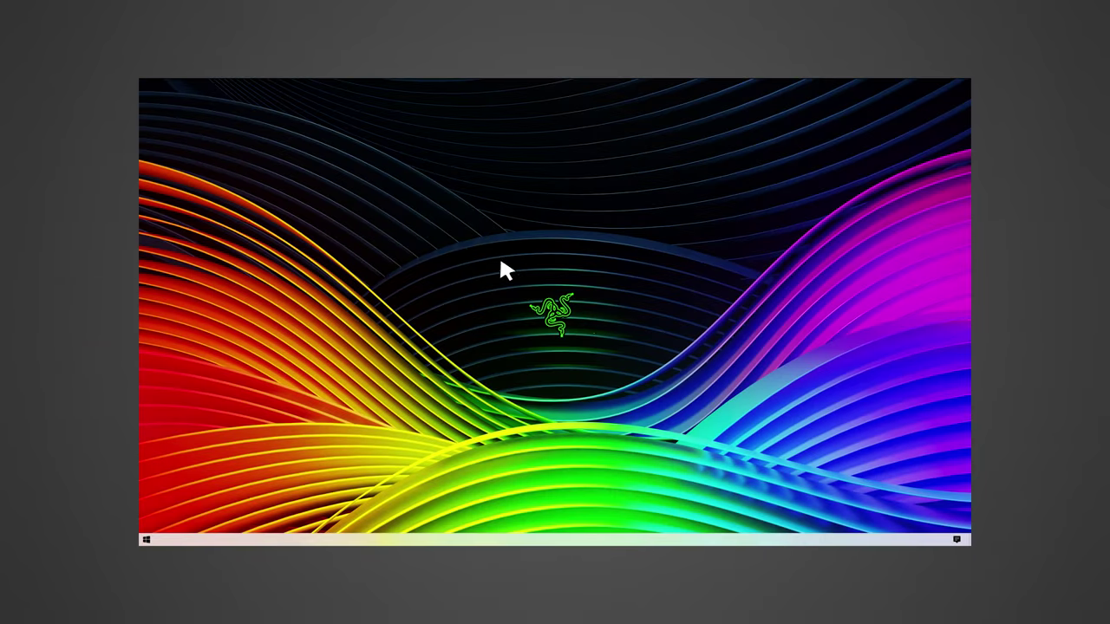
Step: From the desktop's Display settings, select Display 2: External Monitor and list its refresh rates to pick 60.000 Hz
right_click(501, 262)
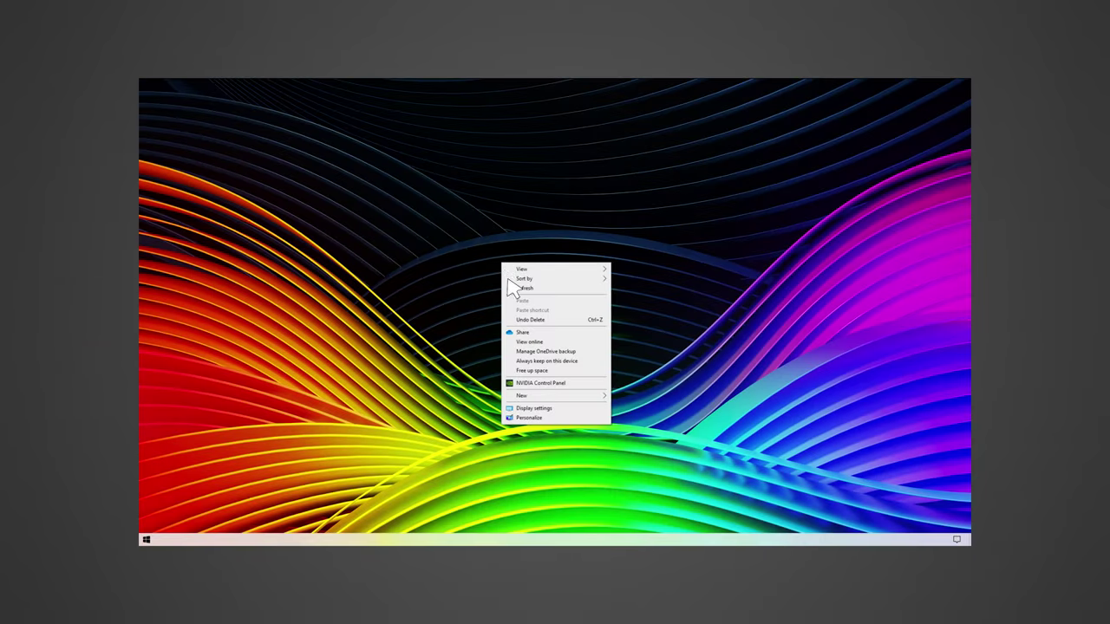
left_click(534, 408)
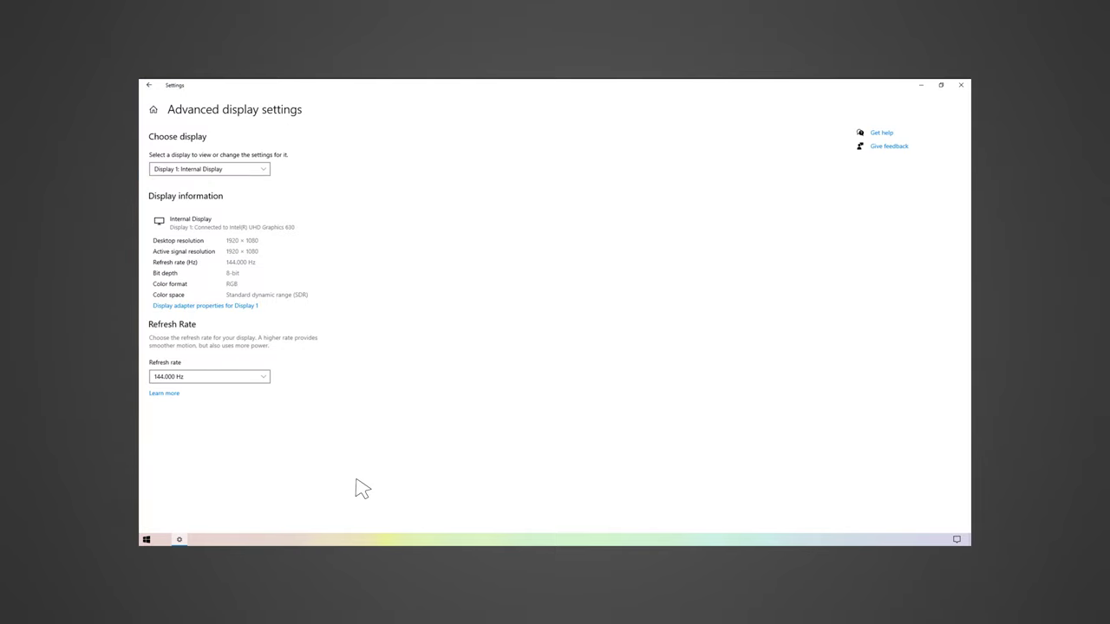
left_click(263, 171)
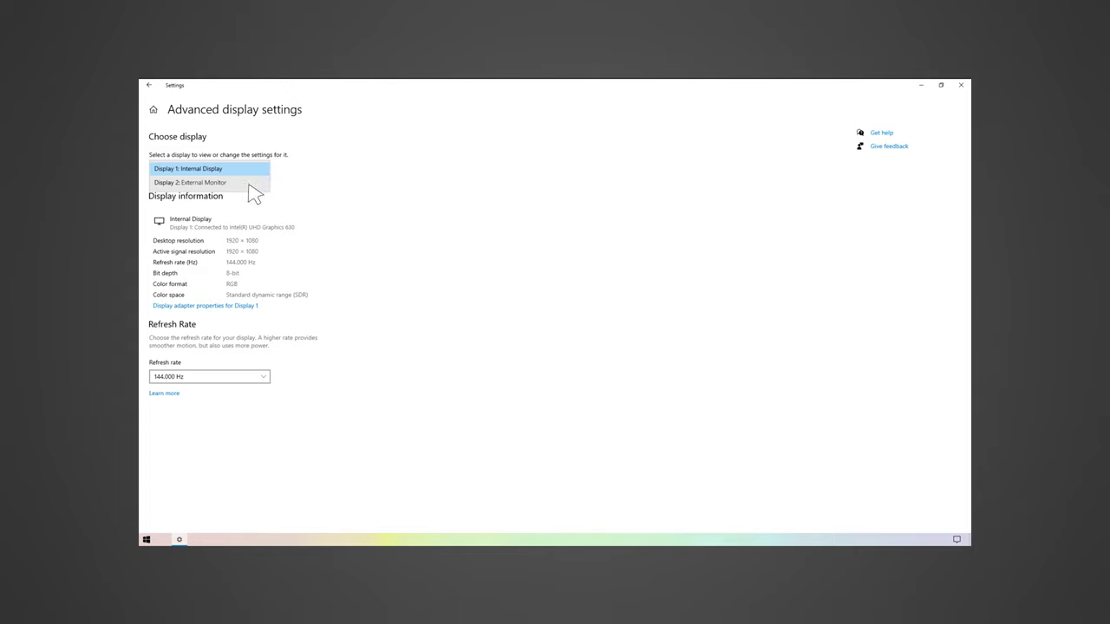
left_click(251, 184)
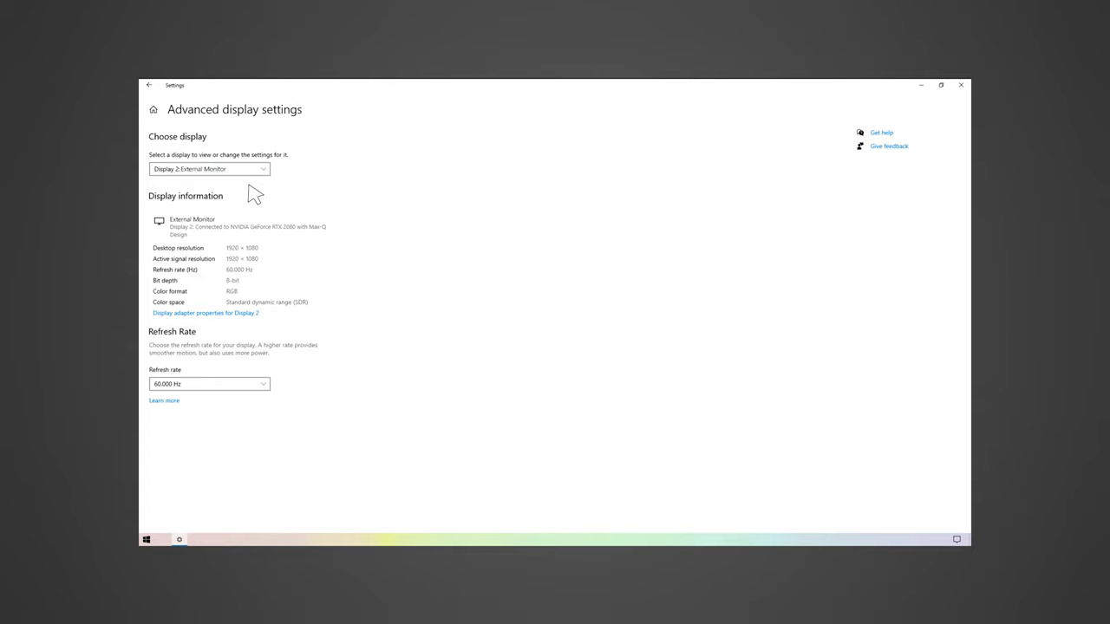
left_click(253, 386)
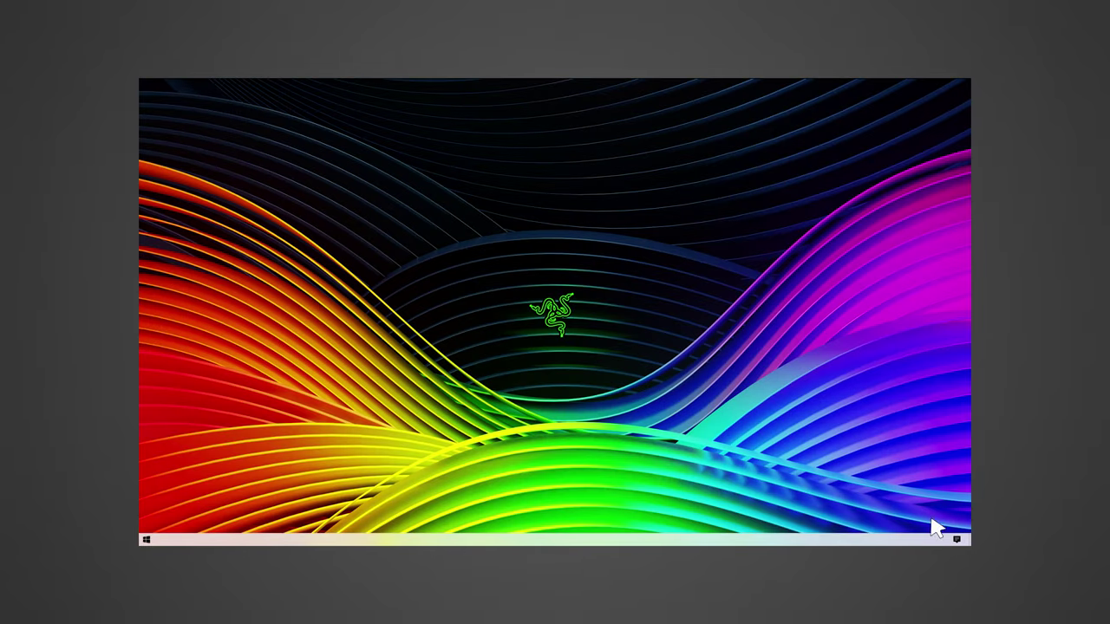
Step: Bring up the Project panel's display modes (e.g. Duplicate, Extend) from the Action Center
left_click(957, 540)
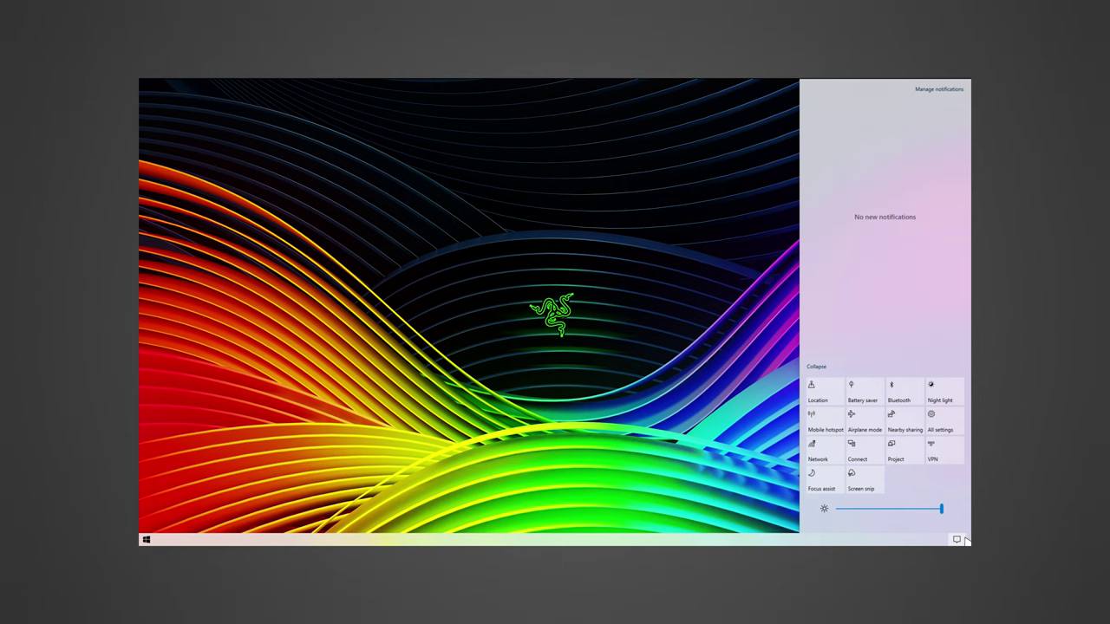
left_click(917, 466)
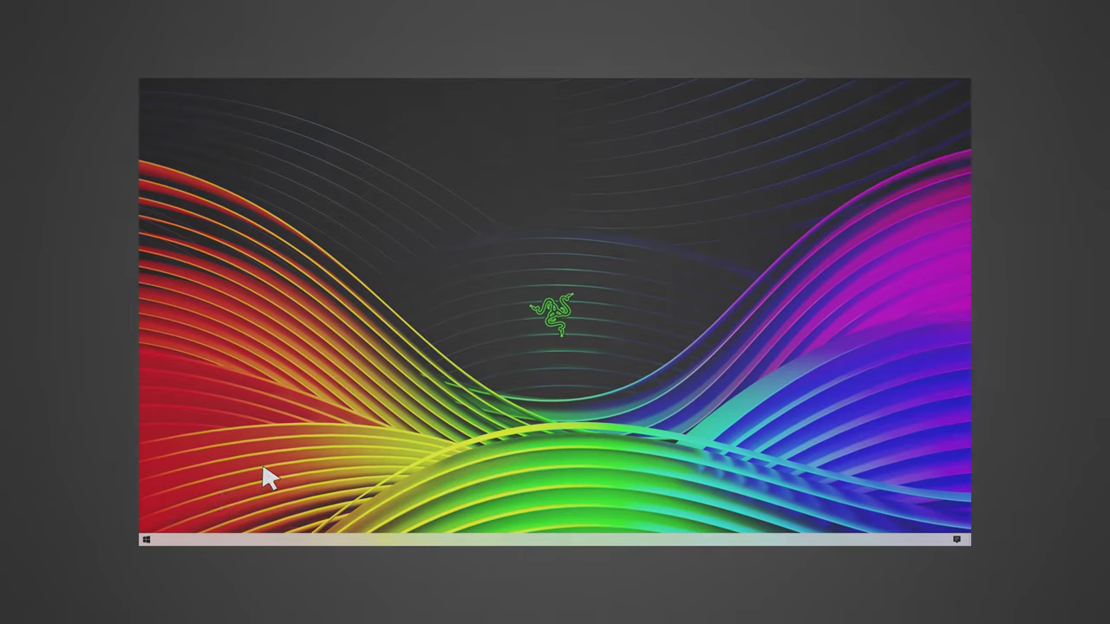
Step: Search 'Device Manager', expand Display adapters and uninstall the Intel UHD Graphics 630 device
key("super")
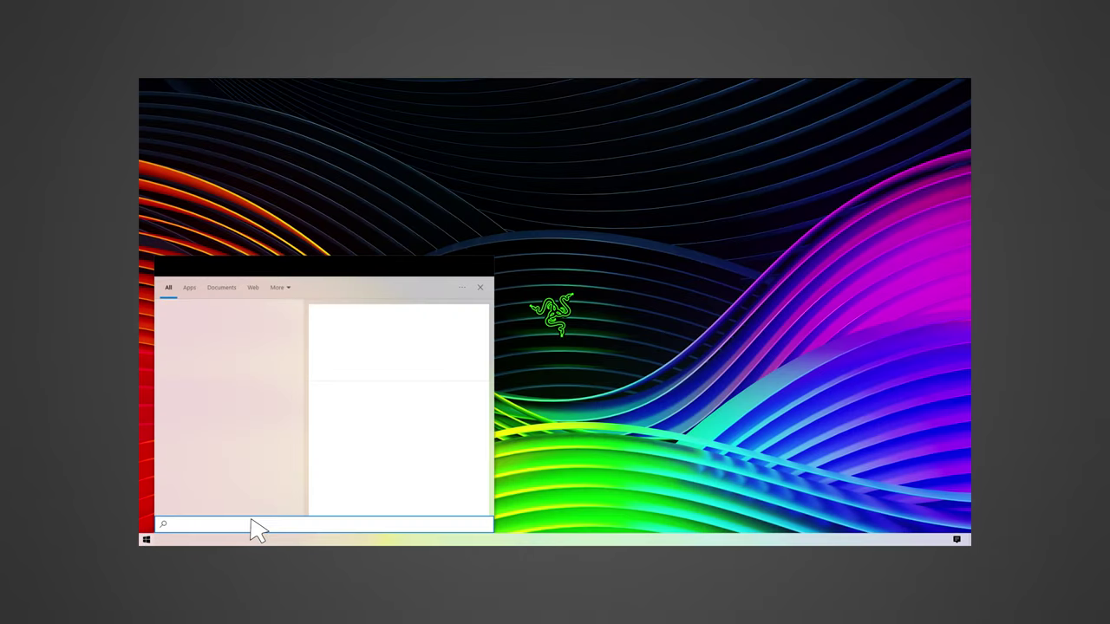
type("Device Manager")
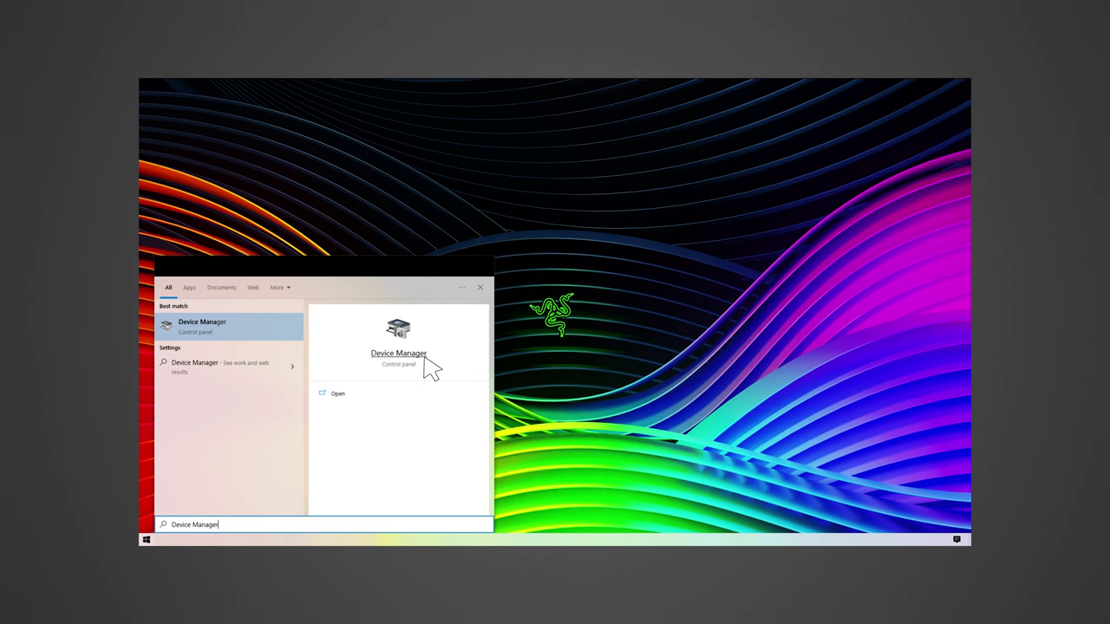
left_click(423, 358)
left_click(394, 261)
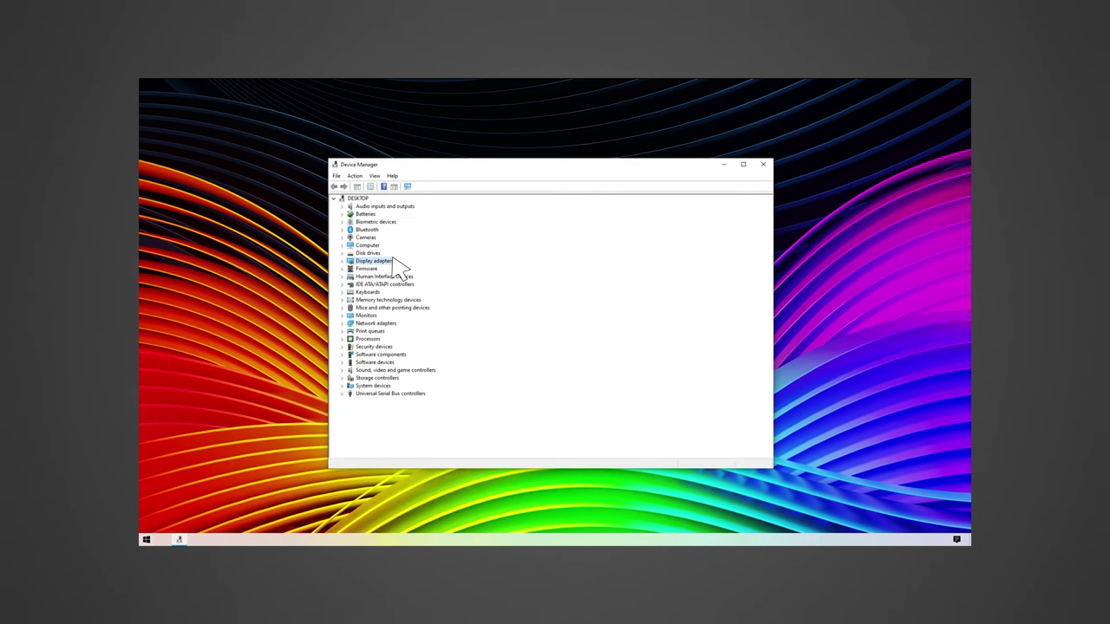
key("Right")
key("Down")
right_click(406, 270)
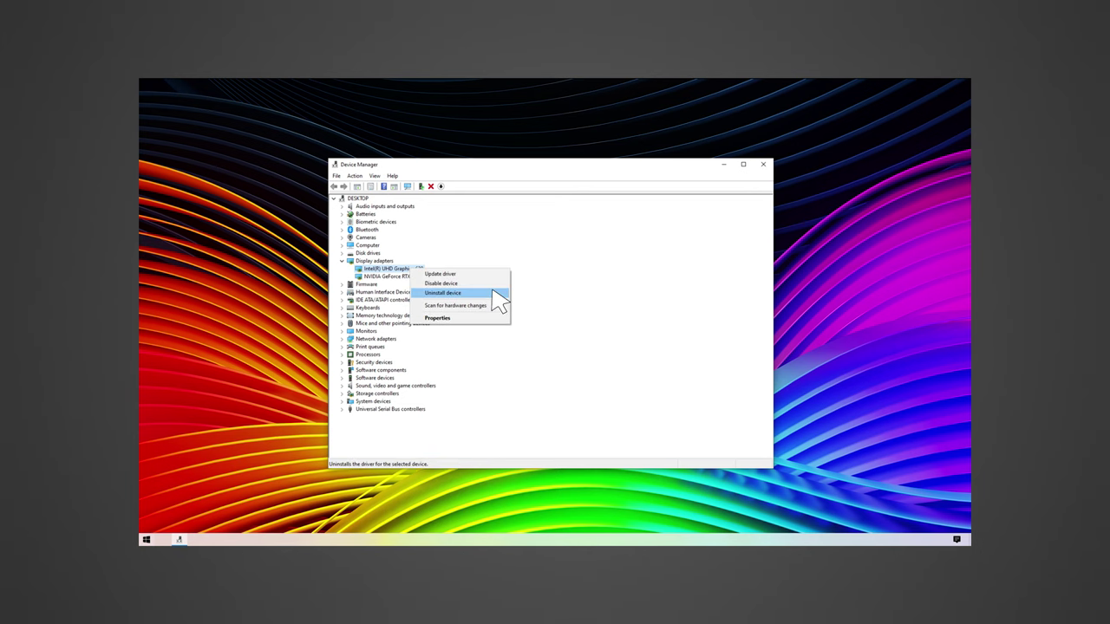
key("Return")
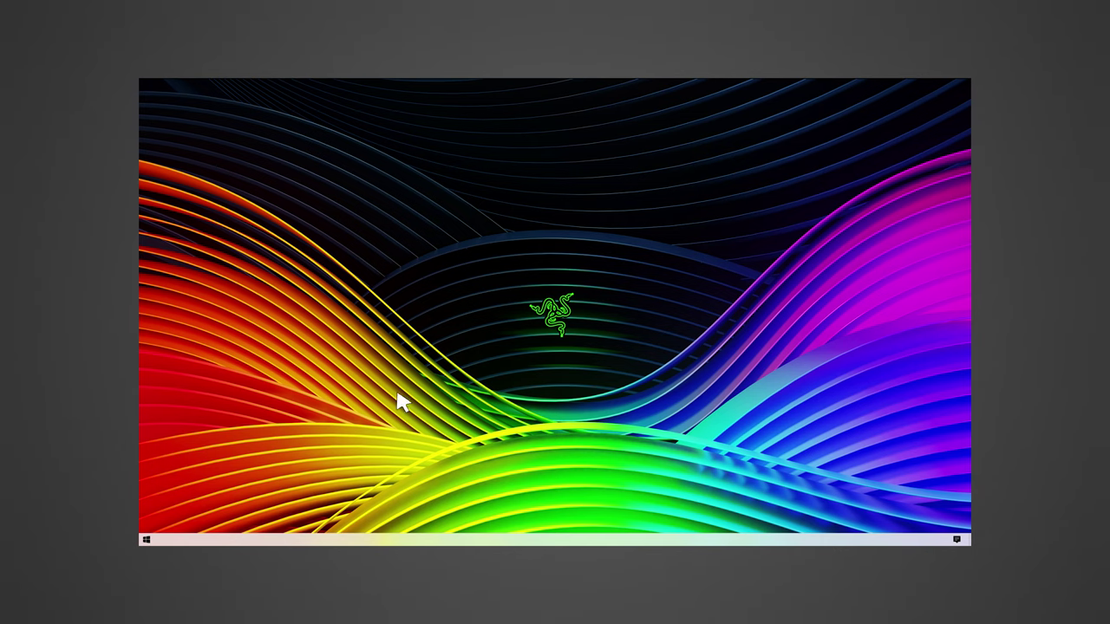
Step: Open Windows Update in Settings and search for 'View optional updates'
left_click(147, 540)
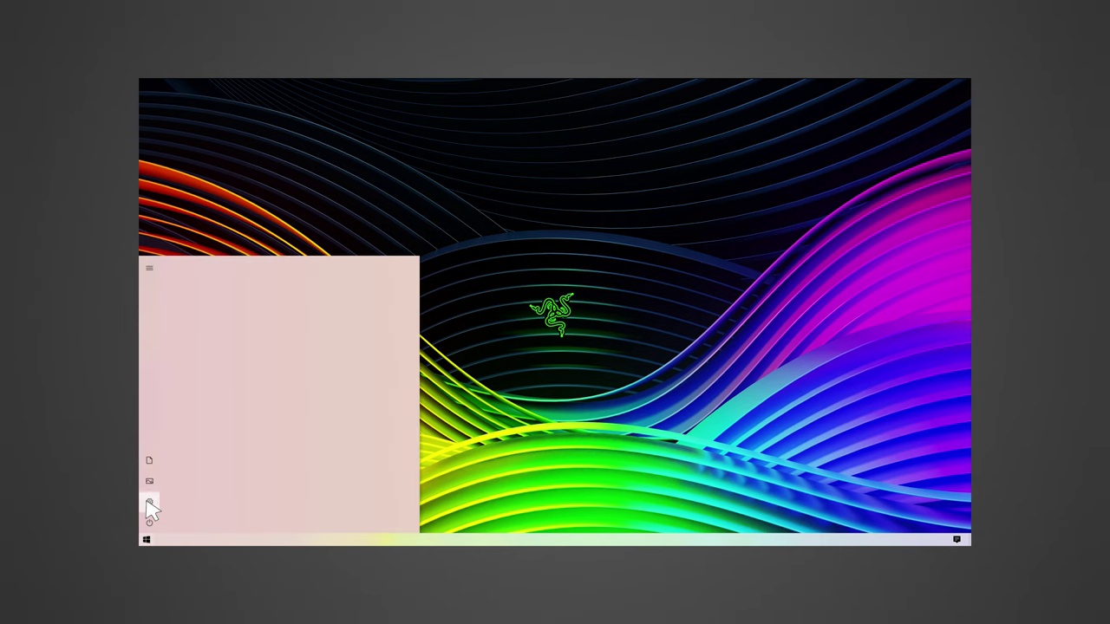
left_click(165, 502)
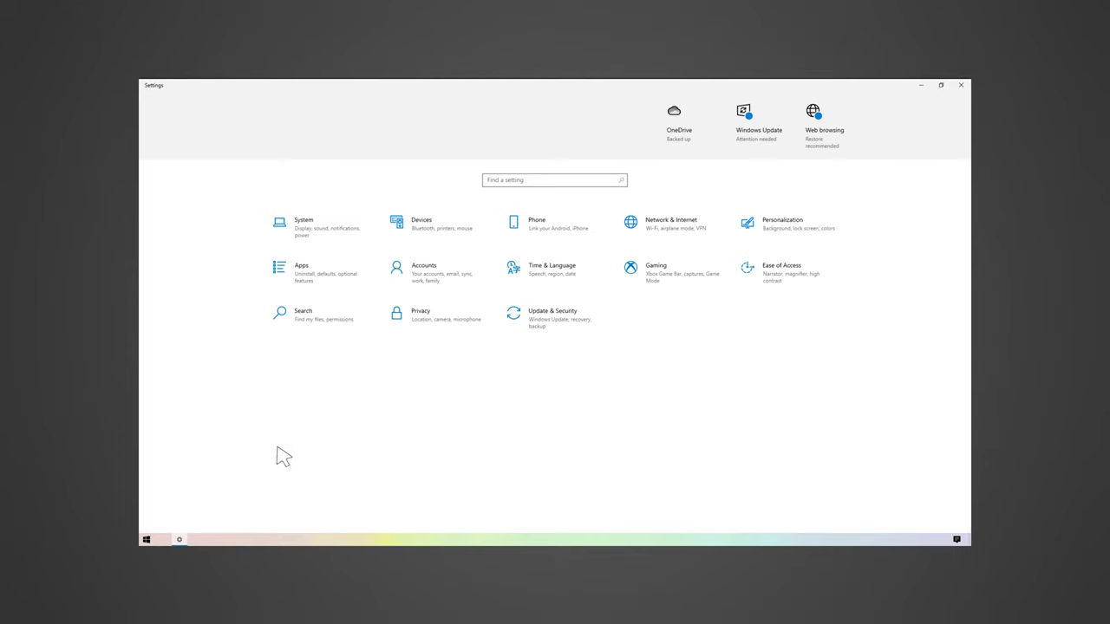
left_click(595, 326)
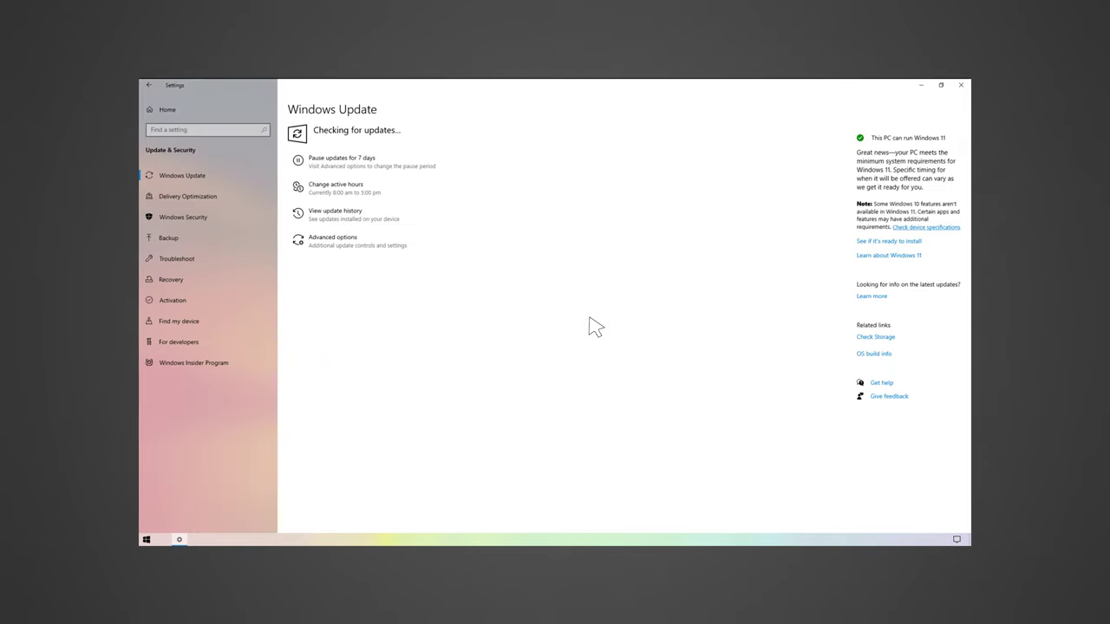
left_click(242, 130)
type("View optional updates")
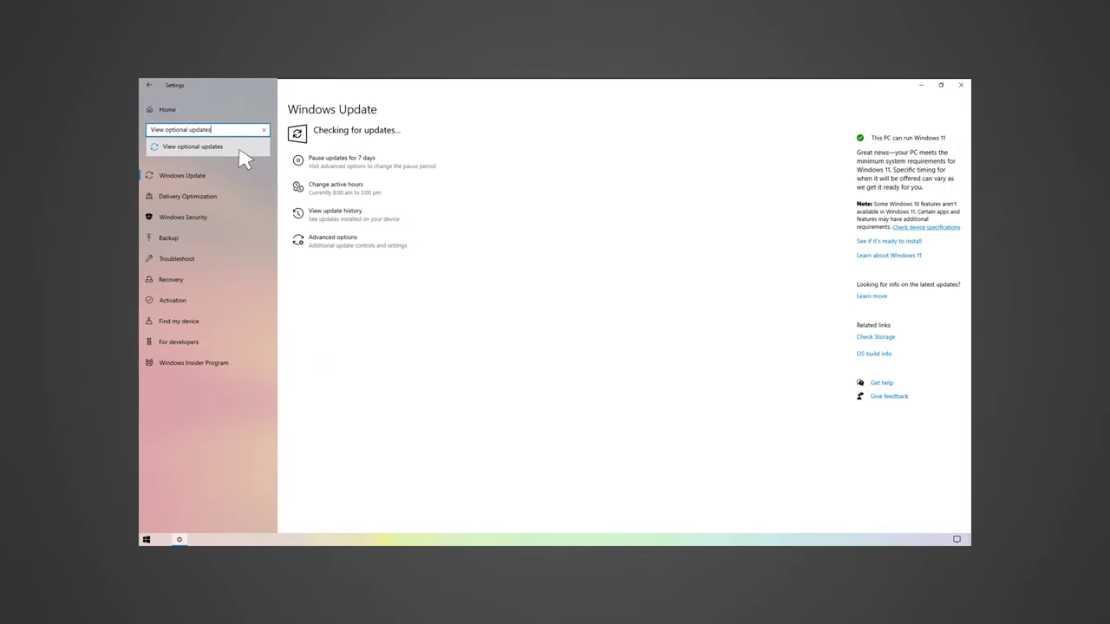